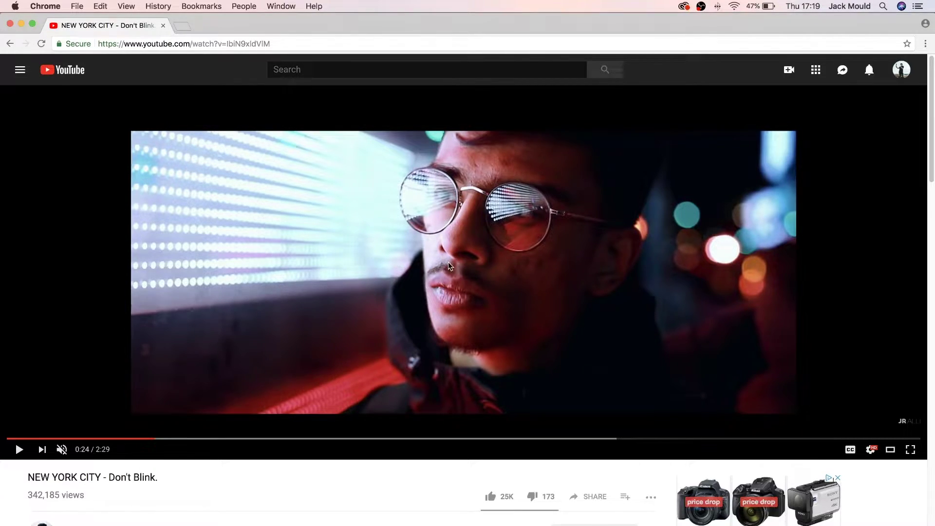
# Play the NEW YORK CITY - Don't Blink. reference video and pause it at 0:31.
pyautogui.click(491, 282)
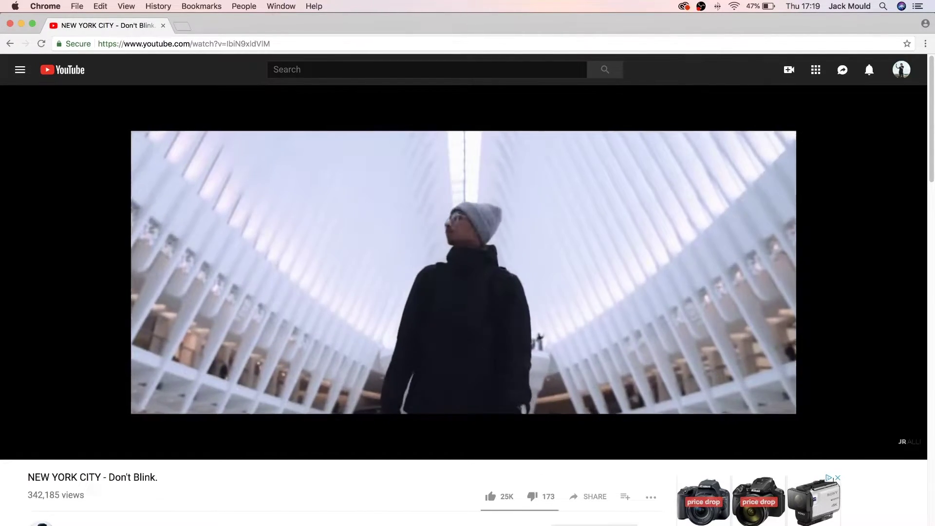
pyautogui.click(410, 395)
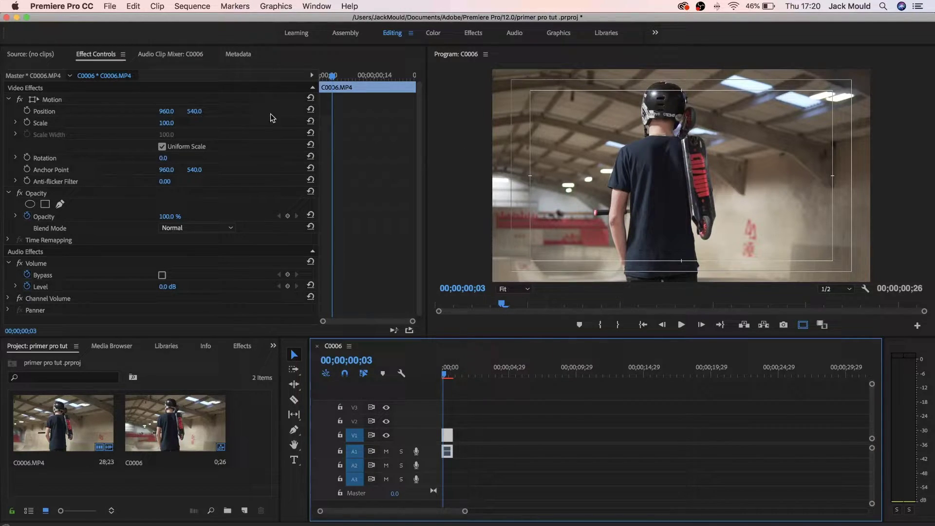
# Scale the C0006.MP4 clip to 138 and position it at 1019, 693.
pyautogui.moveTo(169, 123); pyautogui.dragTo(196, 112)
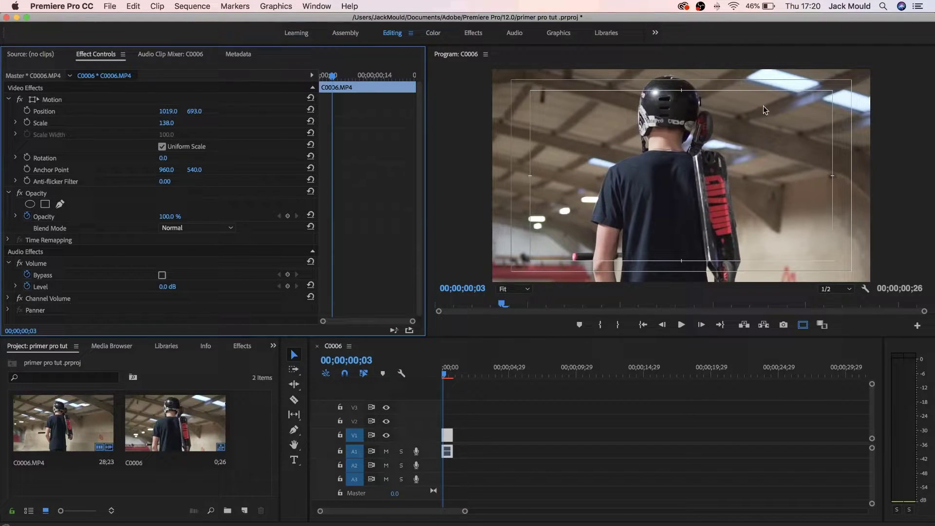
pyautogui.click(804, 327)
# Zoom the timeline in and Alt-drag the V1 clip to duplicate it onto V2.
pyautogui.click(495, 401)
pyautogui.press('=')
pyautogui.press('=')
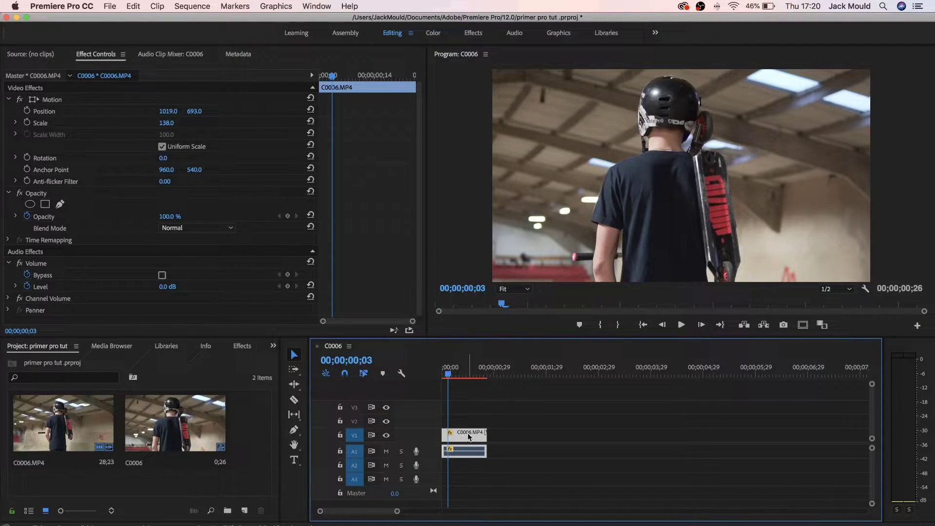
pyautogui.moveTo(465, 434); pyautogui.dragTo(463, 422)
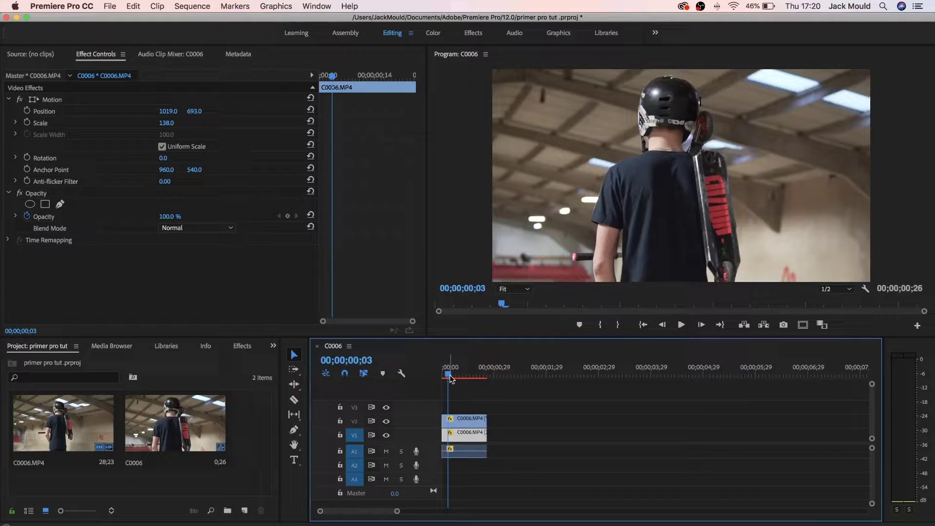
pyautogui.press('Home')
pyautogui.press('space')
pyautogui.press('space')
# Add a freehand bezier mask to the lower V1 copy's Opacity effect.
pyautogui.click(468, 430)
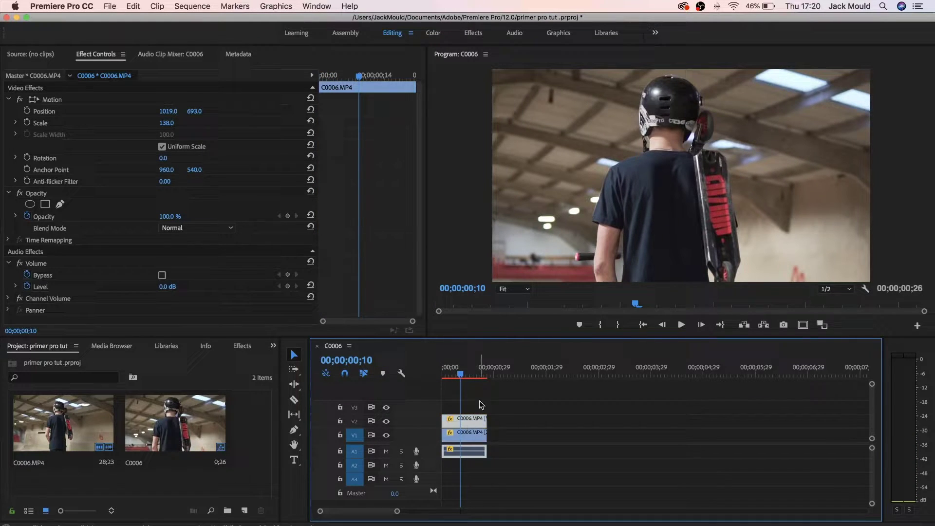
pyautogui.click(32, 194)
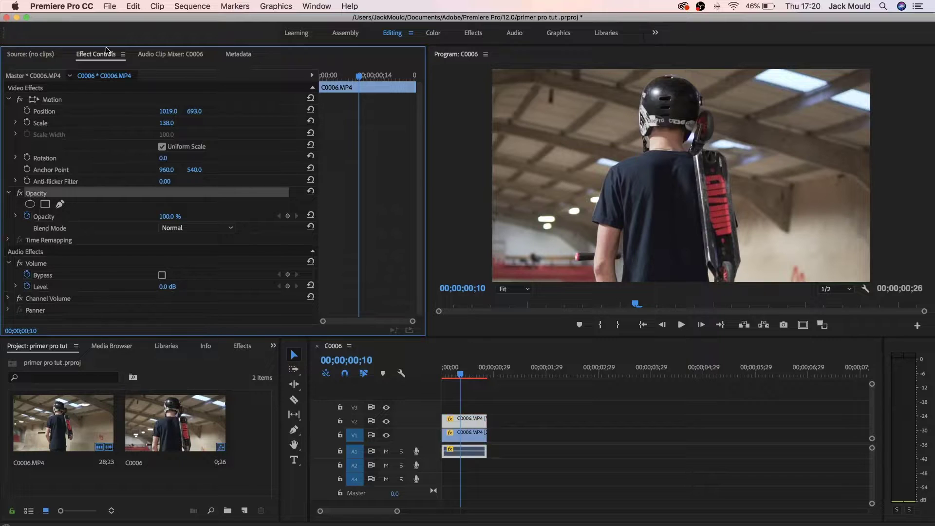
pyautogui.click(60, 204)
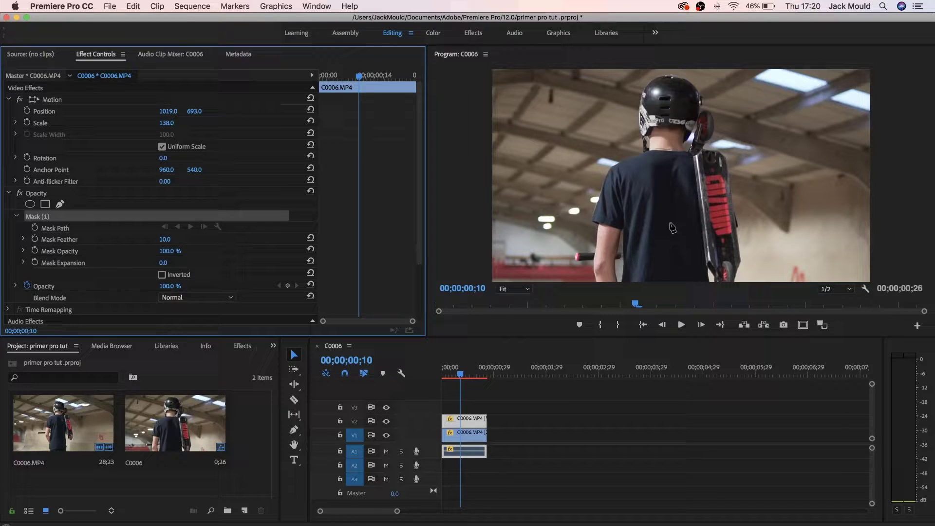
# At 150% preview zoom, place mask points along the rider's side, shoulder and neck.
pyautogui.click(509, 289)
pyautogui.click(509, 347)
pyautogui.click(509, 222)
pyautogui.click(521, 189)
pyautogui.click(542, 162)
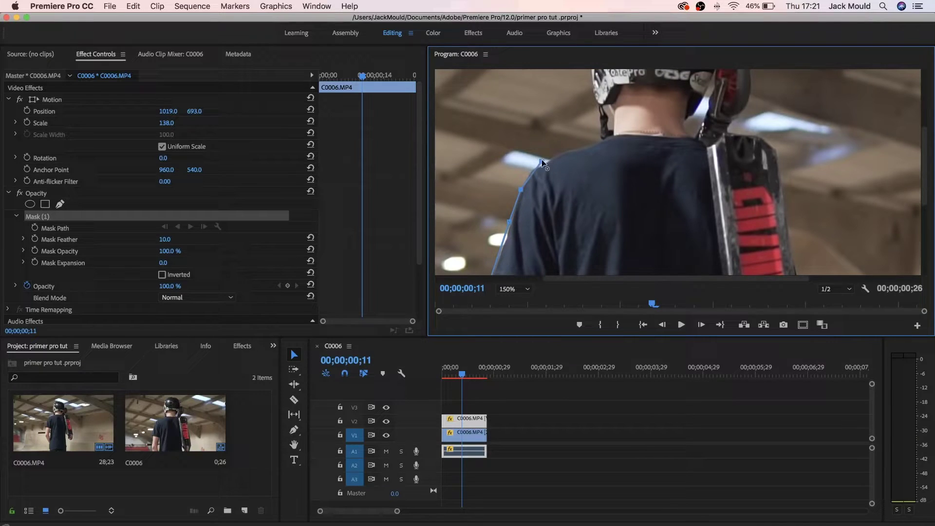
pyautogui.press('super+z')
pyautogui.moveTo(543, 161); pyautogui.dragTo(560, 160)
pyautogui.click(587, 145)
pyautogui.moveTo(601, 138); pyautogui.dragTo(594, 77)
pyautogui.scroll(5, 594, 78)
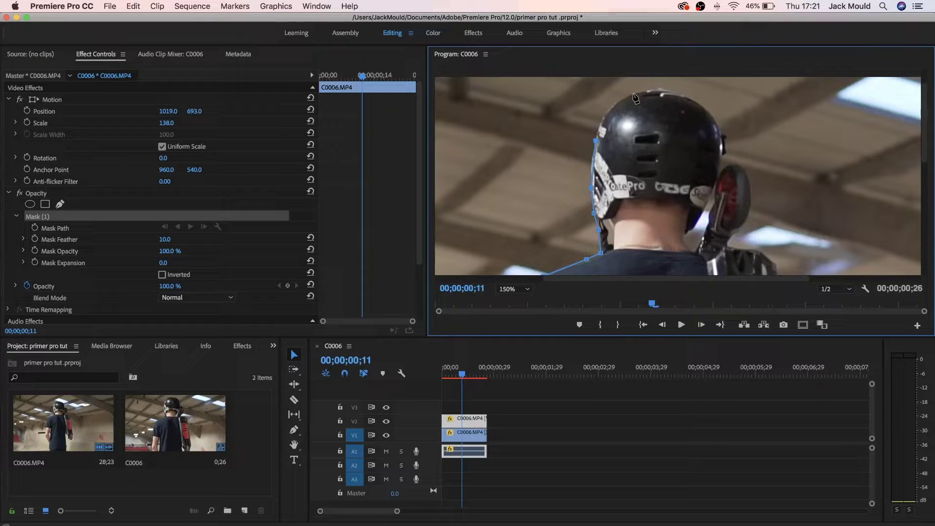
# Continue the mask over the helmet and around the ear guard, then set the preview to Fit.
pyautogui.moveTo(632, 94); pyautogui.dragTo(658, 95)
pyautogui.moveTo(707, 108); pyautogui.dragTo(731, 131)
pyautogui.click(659, 89)
pyautogui.click(721, 157)
pyautogui.click(717, 176)
pyautogui.click(739, 164)
pyautogui.click(752, 207)
pyautogui.click(734, 233)
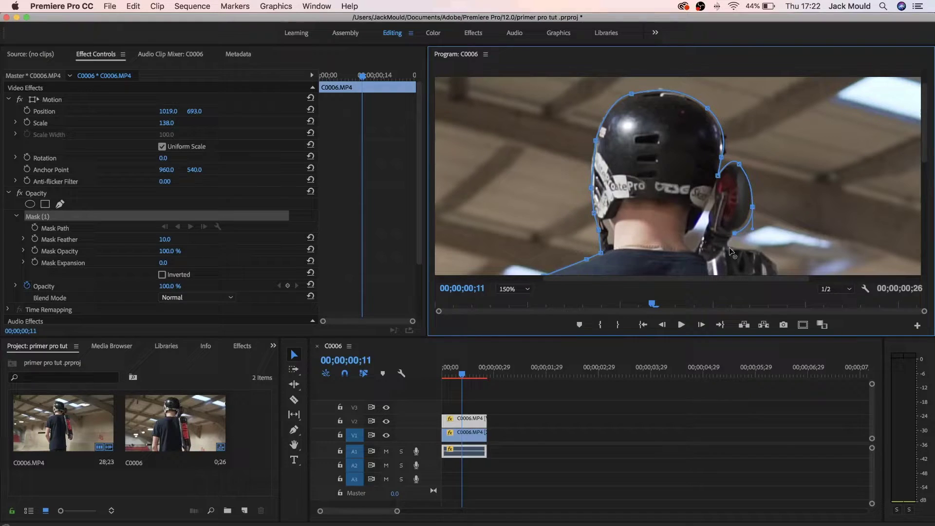
pyautogui.scroll(-10, 682, 204)
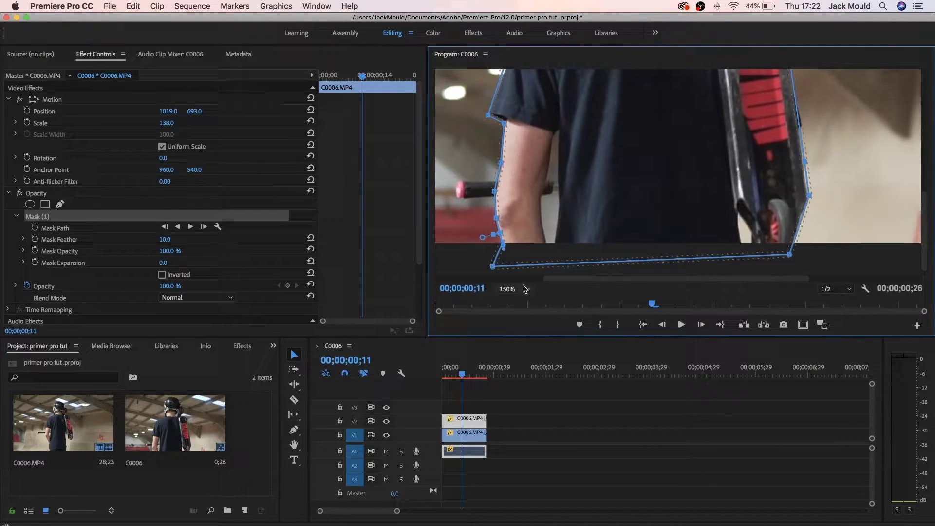
pyautogui.click(524, 289)
pyautogui.click(509, 230)
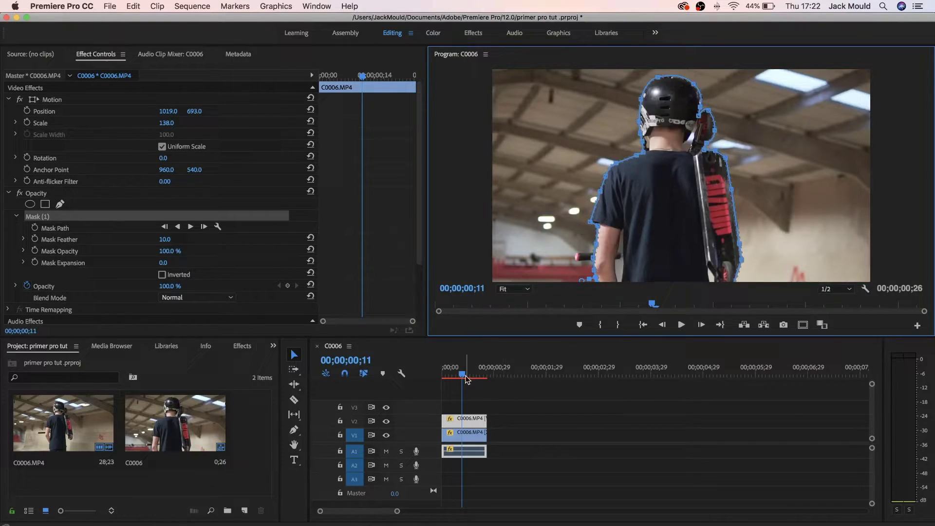
# Move the playhead to frame 11 and turn on Mask Path keyframing.
pyautogui.click(476, 394)
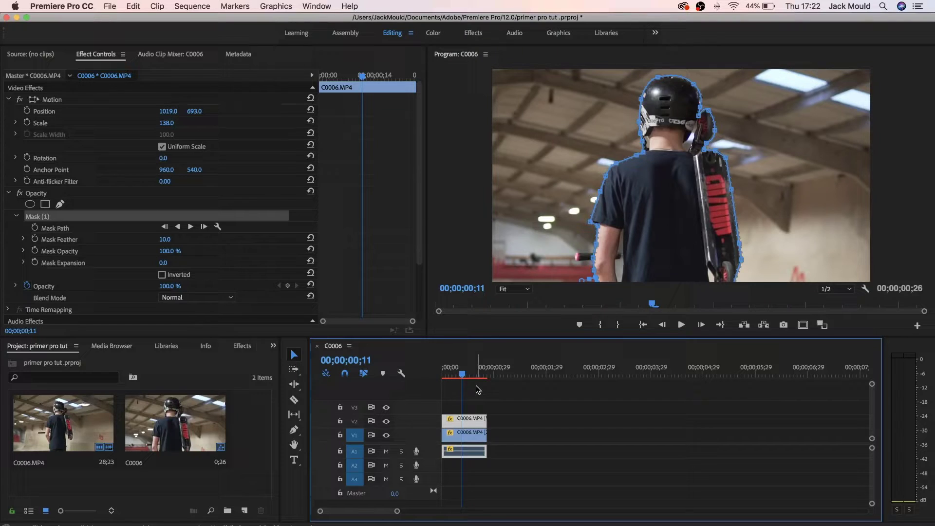
pyautogui.click(444, 369)
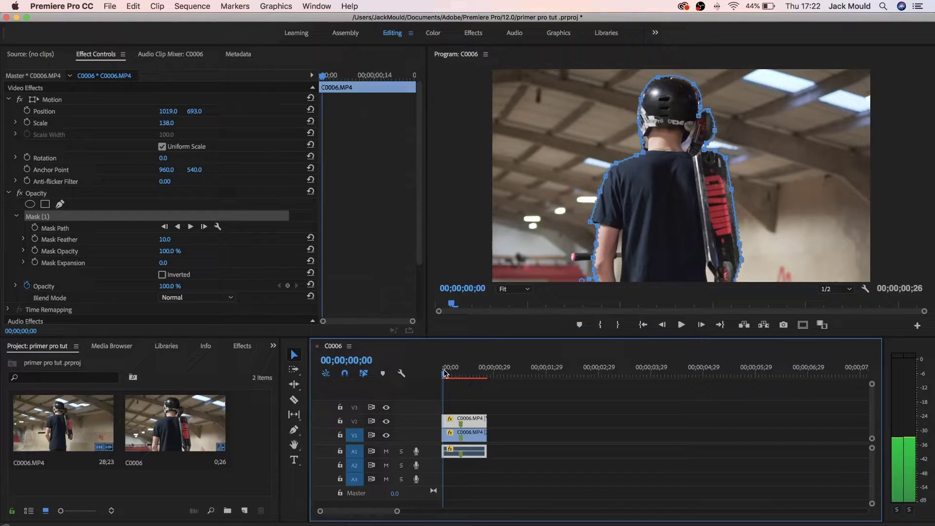
pyautogui.moveTo(443, 369)
pyautogui.mouseDown()
pyautogui.moveTo(491, 369)
pyautogui.moveTo(444, 369)
pyautogui.moveTo(478, 360)
pyautogui.moveTo(435, 366)
pyautogui.mouseUp()
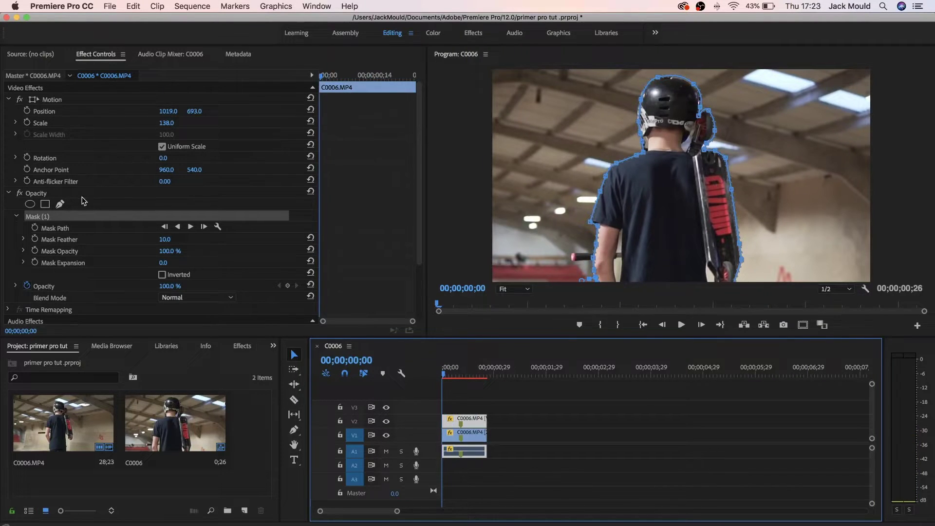
pyautogui.click(75, 212)
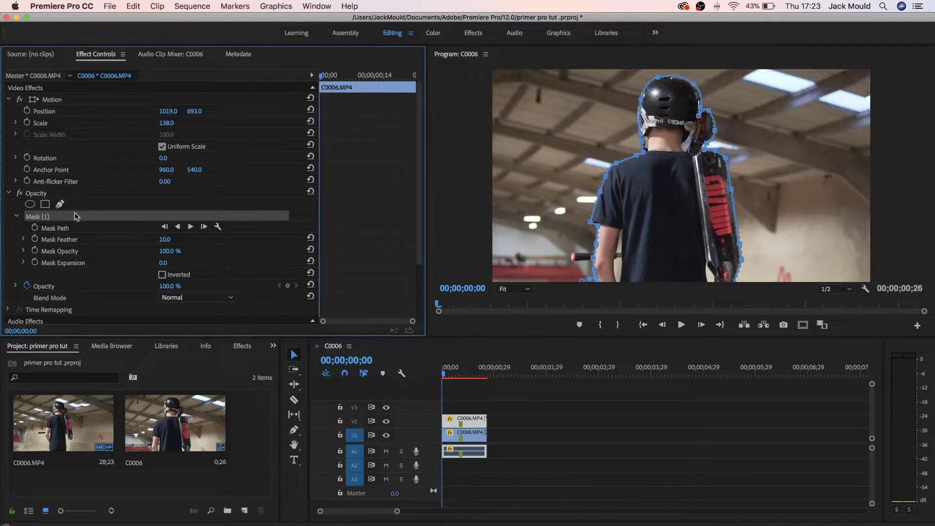
pyautogui.click(35, 229)
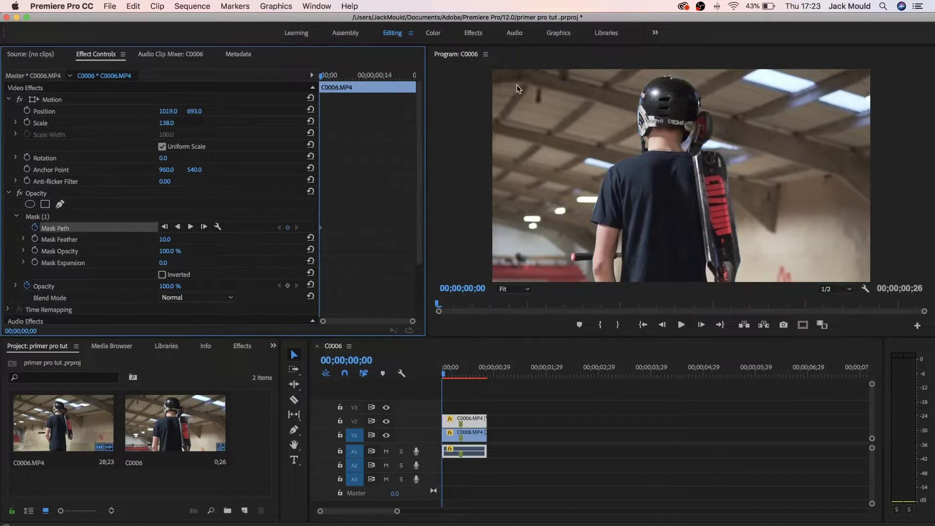
pyautogui.click(457, 422)
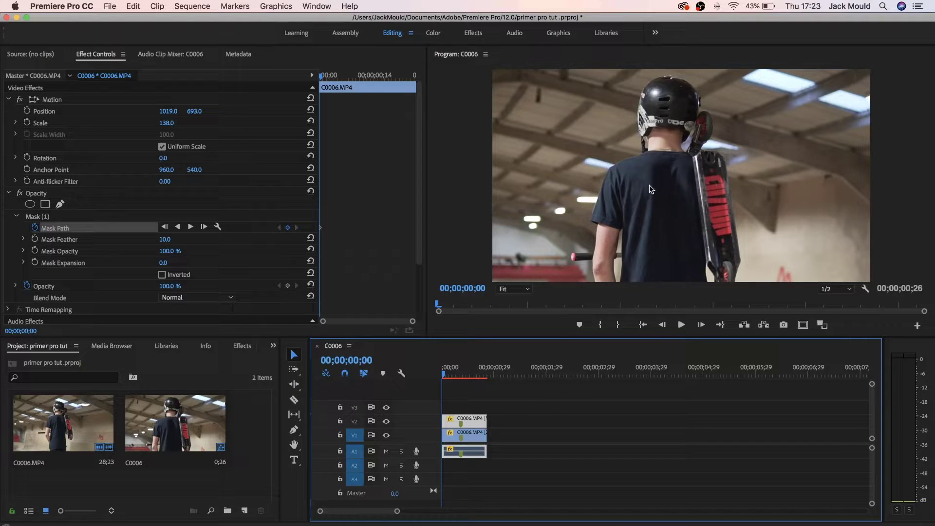
# Refit the mask at frame 24, drag its last keyframe to the clip end, and move the clip to V3.
pyautogui.click(318, 78)
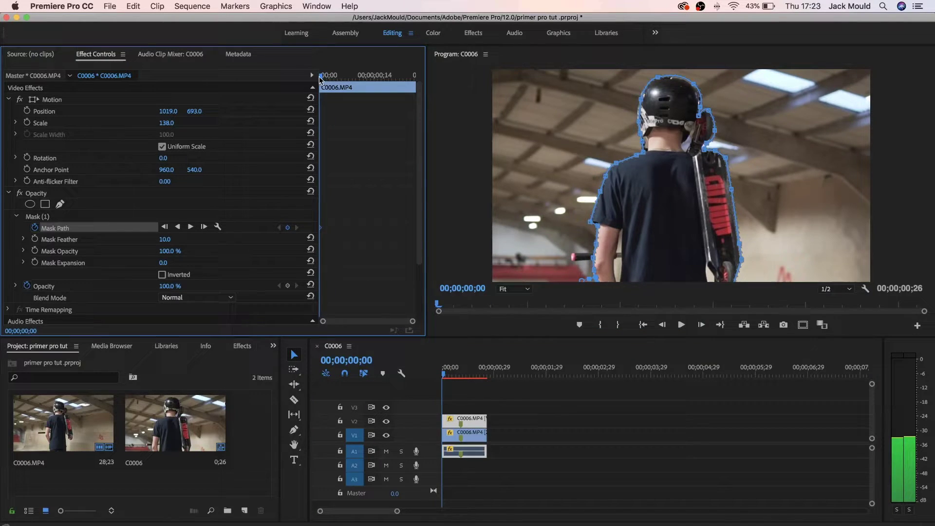
pyautogui.moveTo(320, 78); pyautogui.dragTo(354, 76)
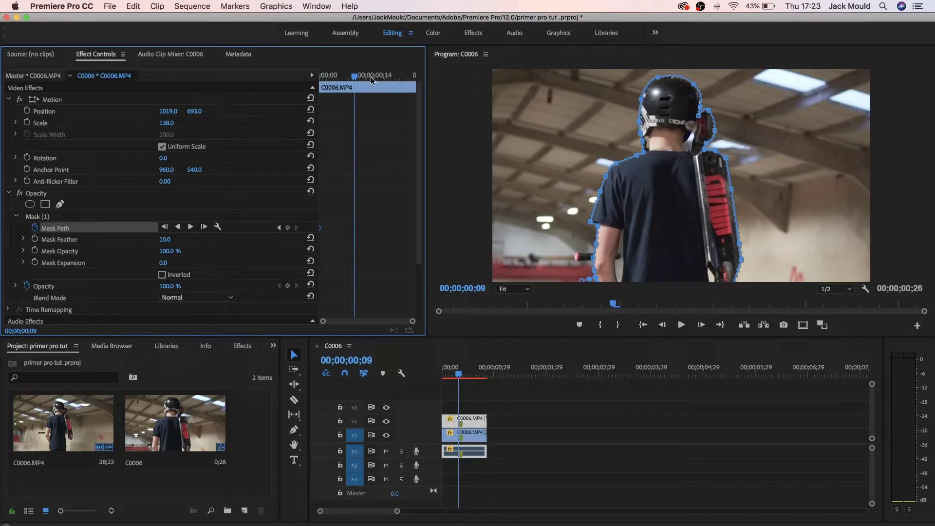
pyautogui.click(670, 220)
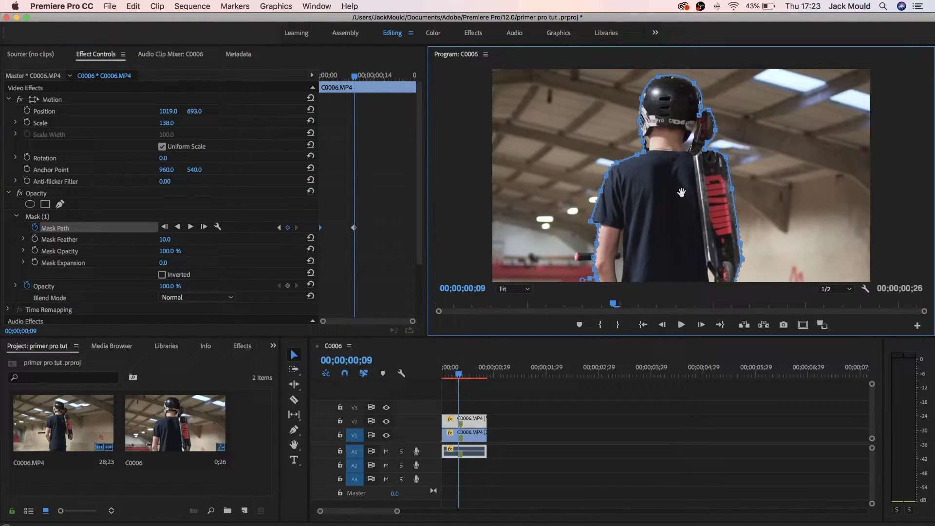
pyautogui.moveTo(460, 378); pyautogui.dragTo(485, 378)
pyautogui.click(646, 189)
pyautogui.moveTo(646, 189); pyautogui.dragTo(647, 189)
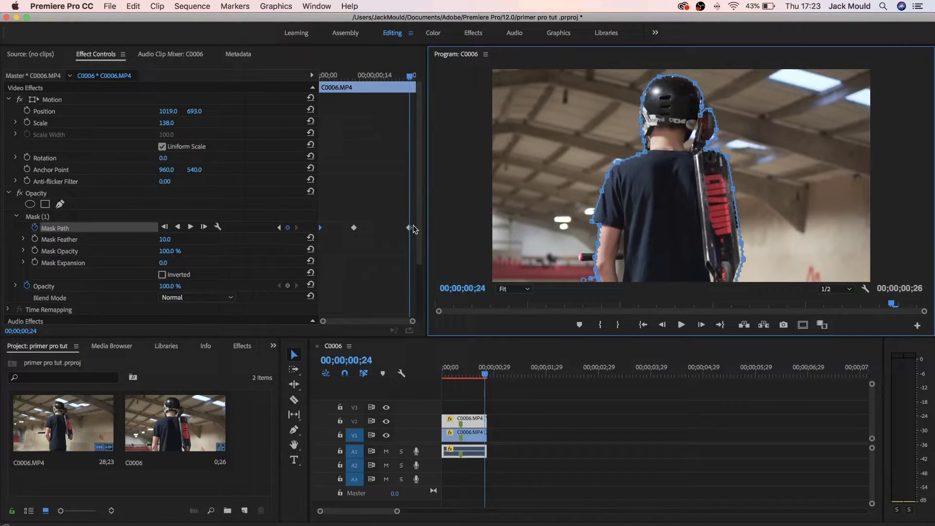
pyautogui.moveTo(413, 228); pyautogui.dragTo(424, 229)
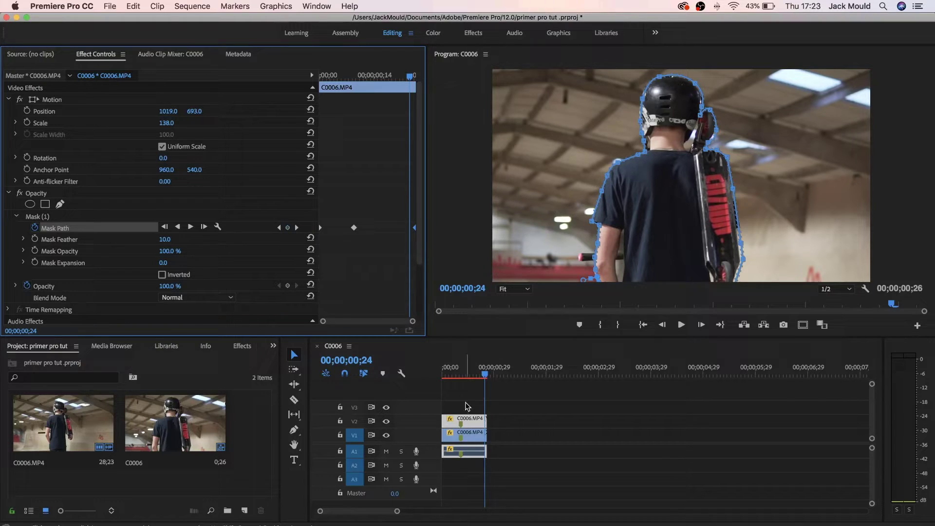
pyautogui.moveTo(463, 421); pyautogui.dragTo(463, 408)
pyautogui.press('Home')
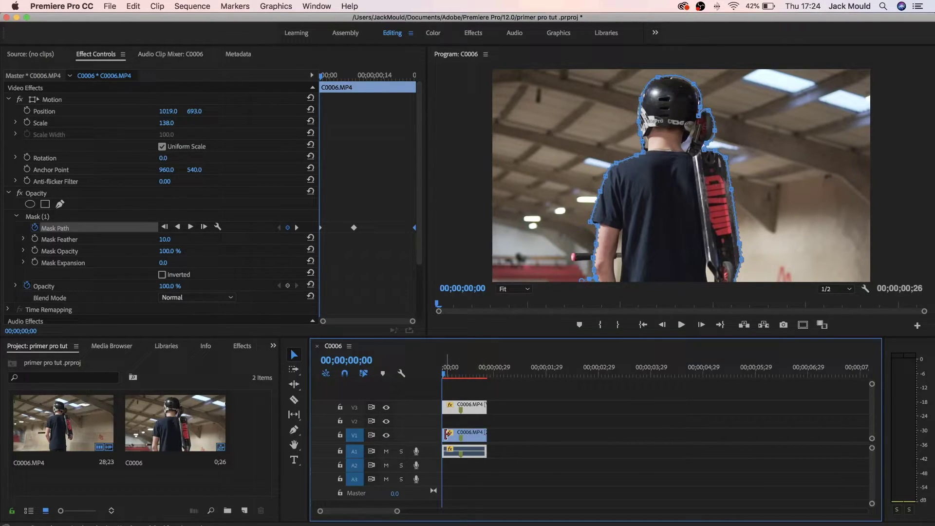
# Alt-drag the base clip onto V2 and replace that copy with an After Effects Composition.
pyautogui.moveTo(478, 434); pyautogui.dragTo(464, 424)
pyautogui.click(472, 421)
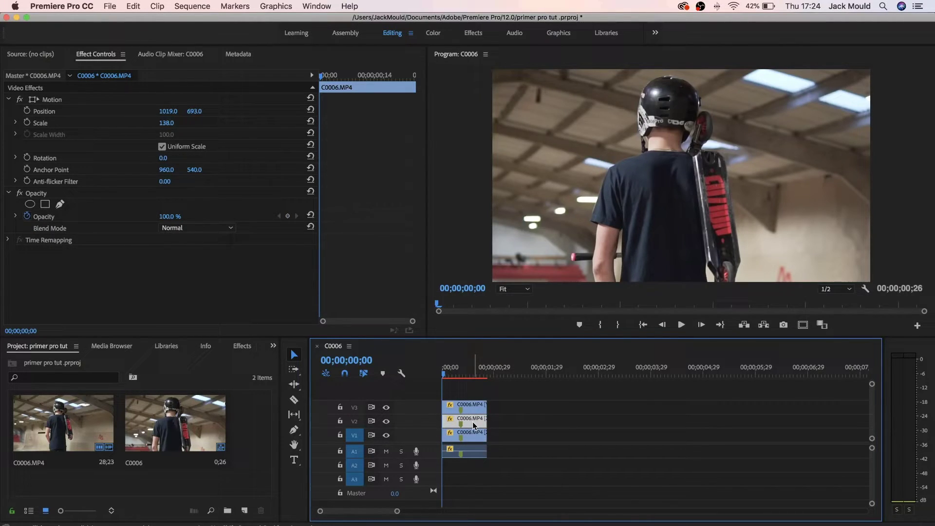
pyautogui.rightClick(472, 422)
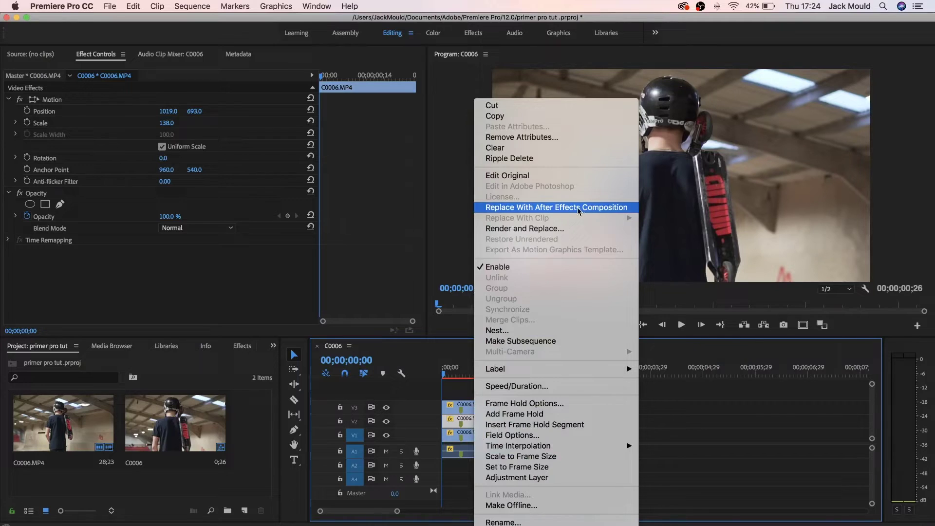
pyautogui.click(598, 208)
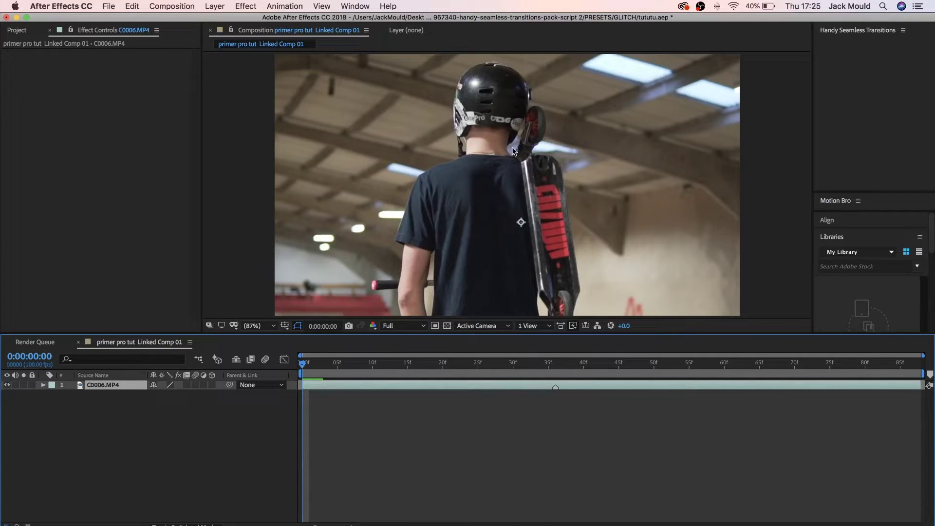
pyautogui.moveTo(328, 372); pyautogui.dragTo(377, 369)
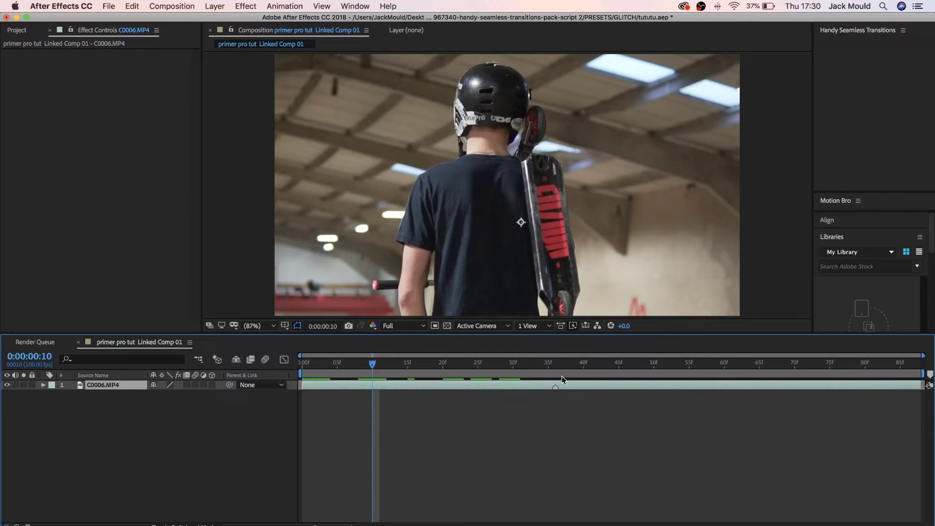
pyautogui.click(875, 202)
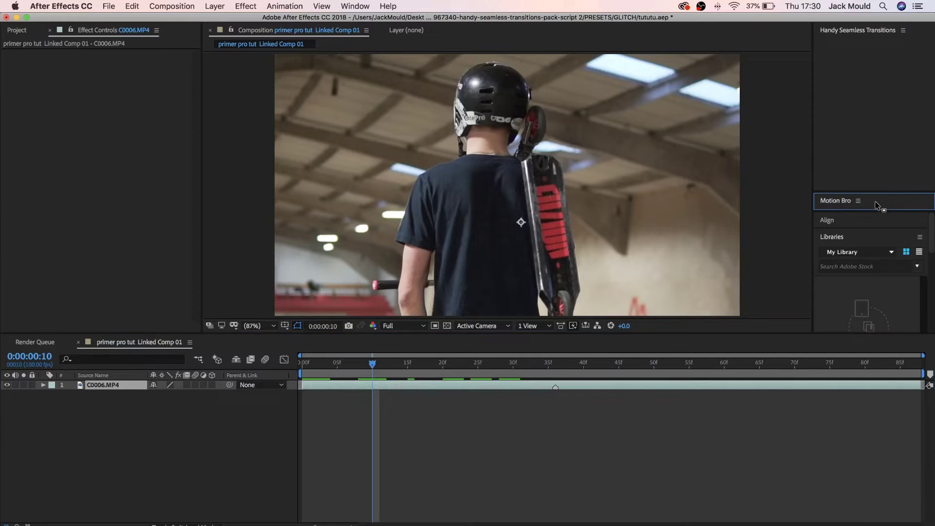
# In maximized Motion Bro, open GLITCH > Displacement Blocks > Medium, choose a duration, and apply variant 3.
pyautogui.press('`')
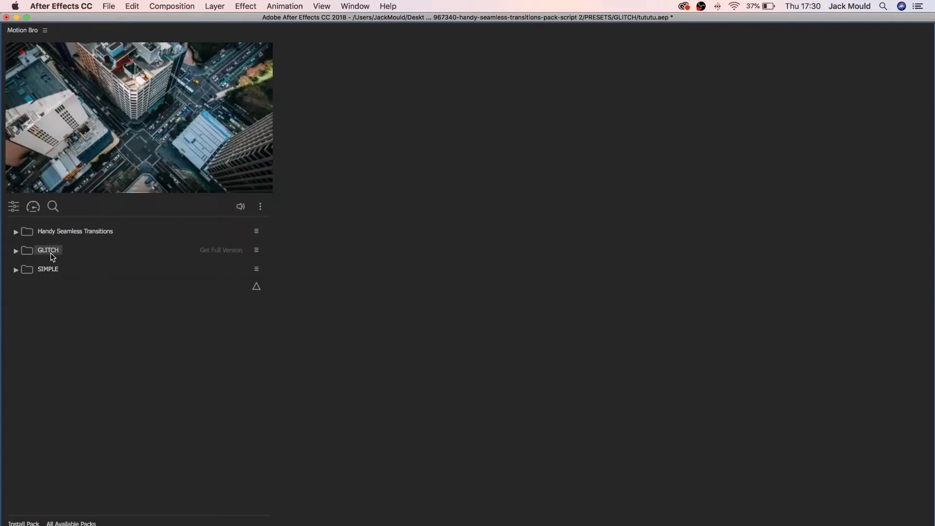
pyautogui.click(17, 251)
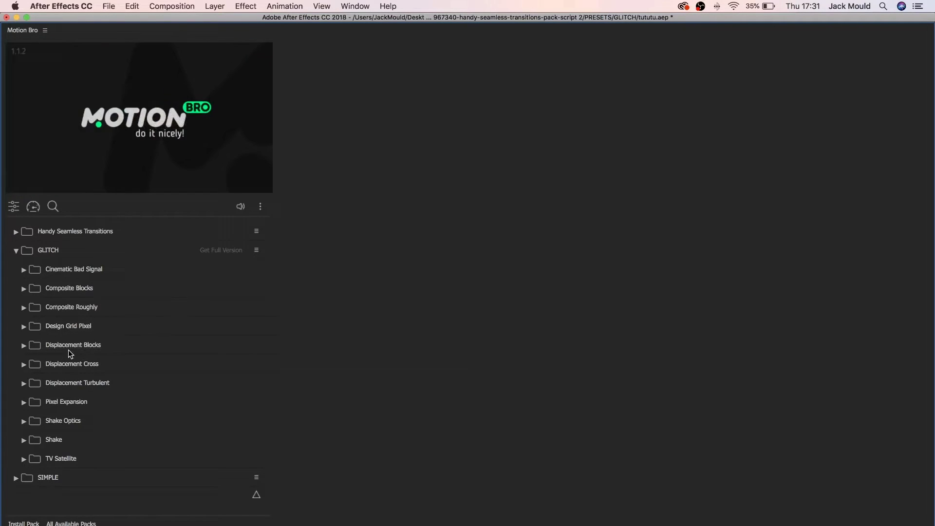
pyautogui.click(24, 346)
pyautogui.scroll(-2, 67, 409)
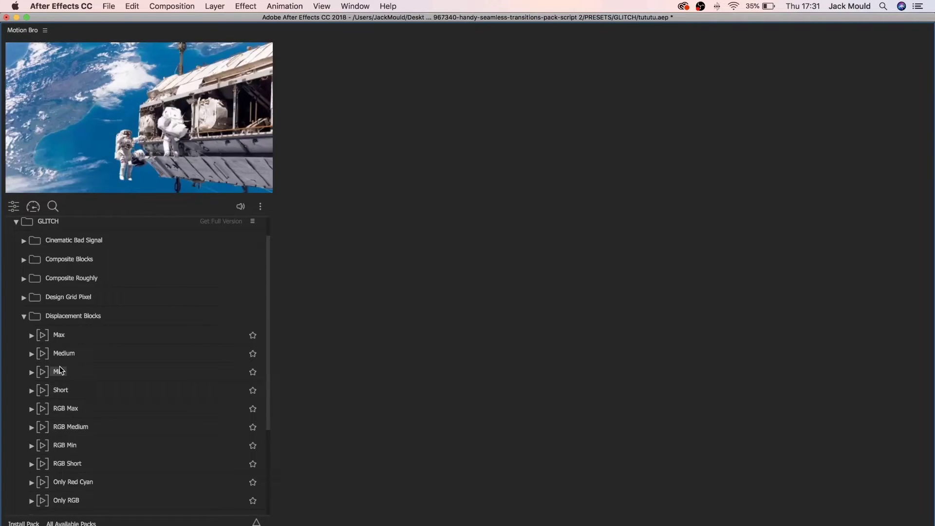
pyautogui.click(31, 354)
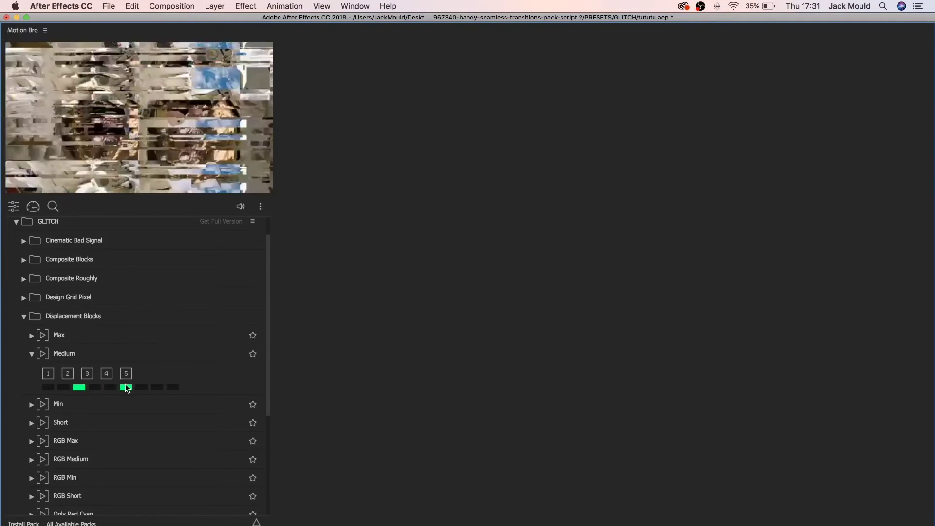
pyautogui.click(127, 387)
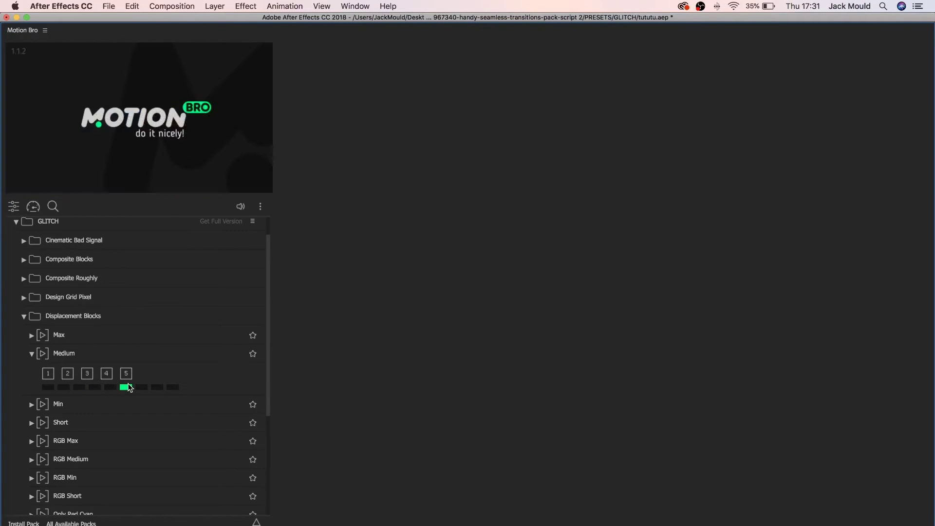
pyautogui.click(83, 388)
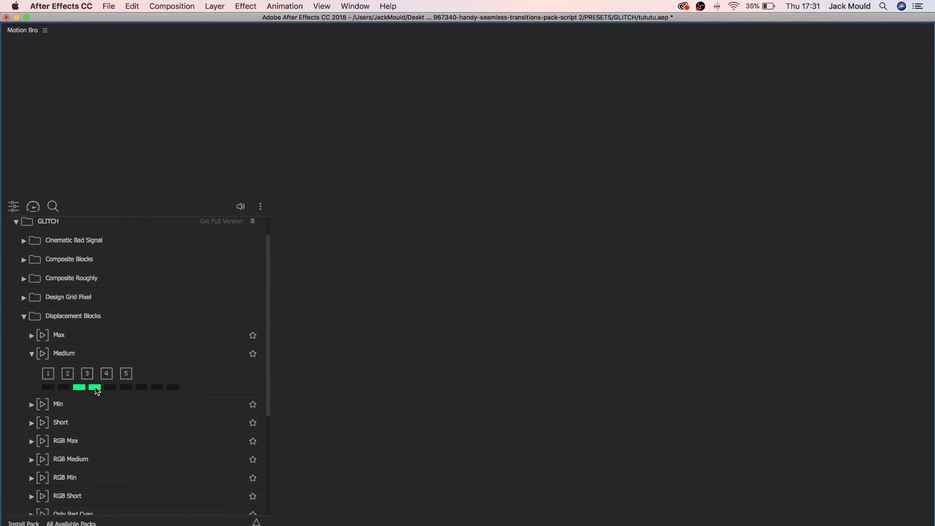
pyautogui.click(108, 387)
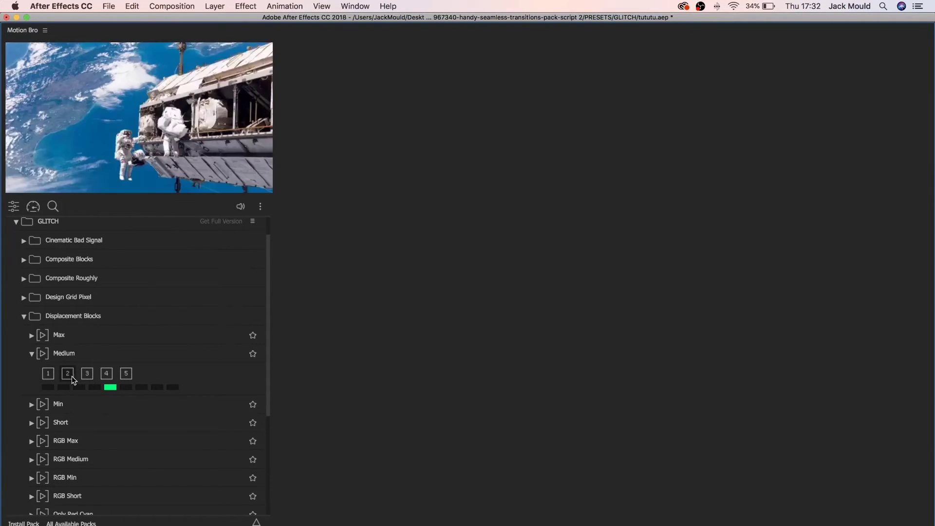
pyautogui.click(84, 377)
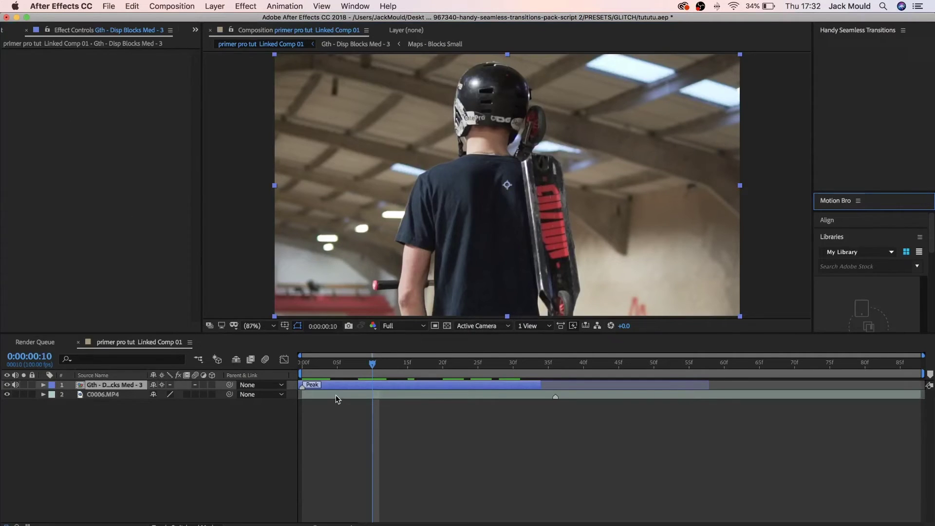
# Slide the Gth - Disp Blocks Med - 3 layer right, check frame 15, then go back to Premiere Pro.
pyautogui.moveTo(346, 389); pyautogui.dragTo(472, 388)
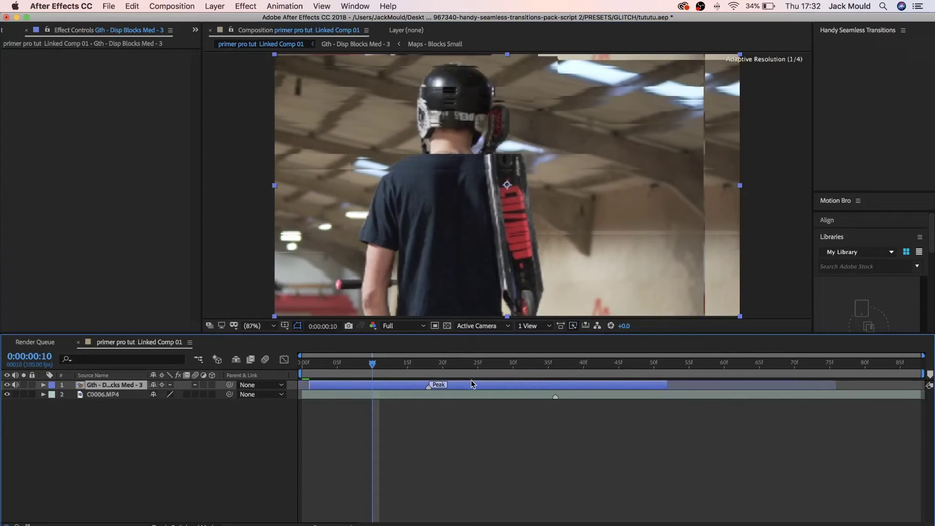
pyautogui.click(405, 373)
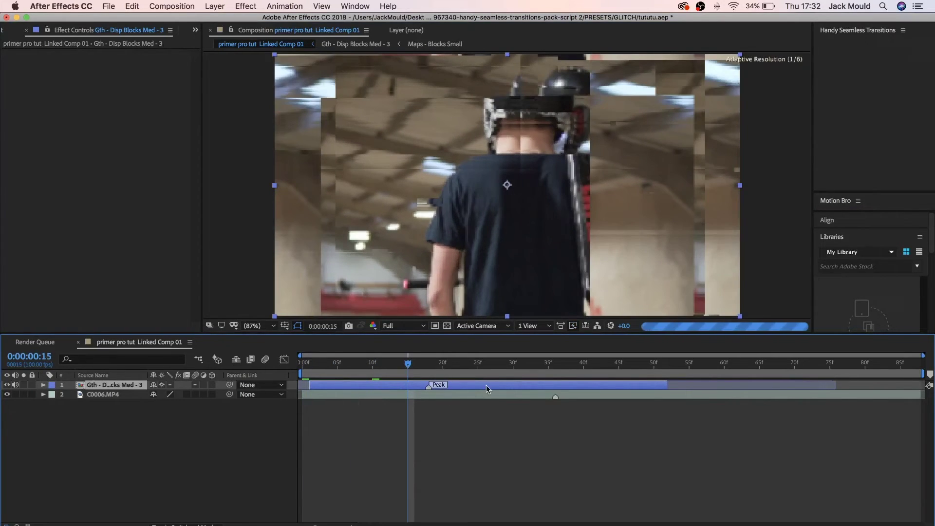
pyautogui.press('super+Tab')
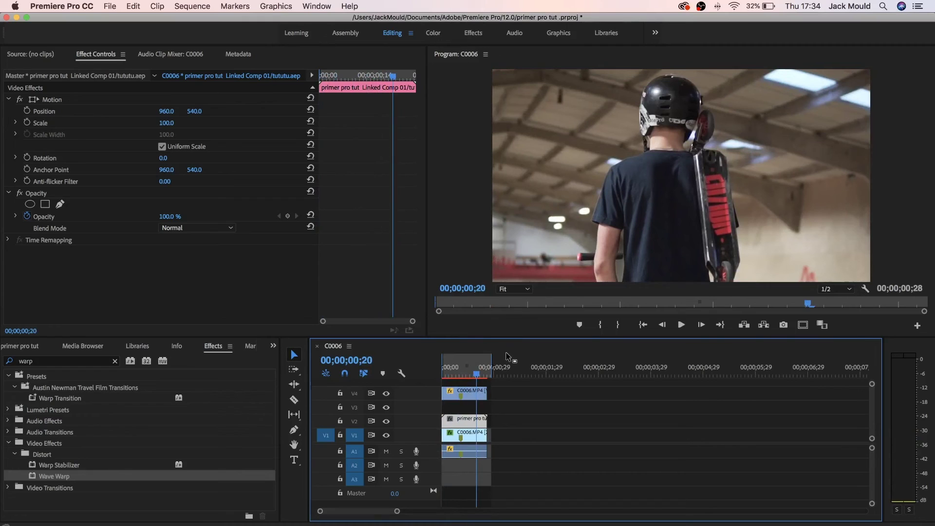
# Return the playhead to 00;00;00;00, then view 00;00;00;04 to check the glitch behind the rider.
pyautogui.moveTo(471, 373); pyautogui.dragTo(431, 381)
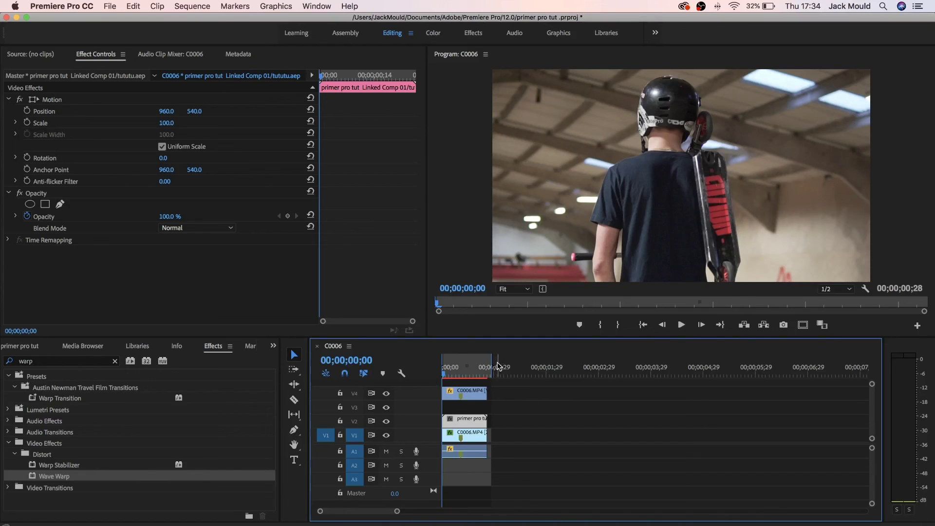
pyautogui.click(449, 373)
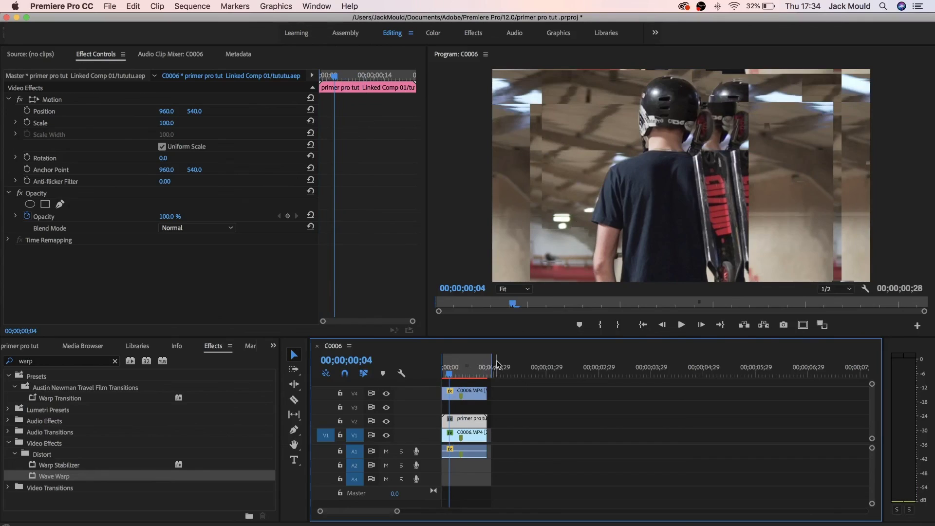